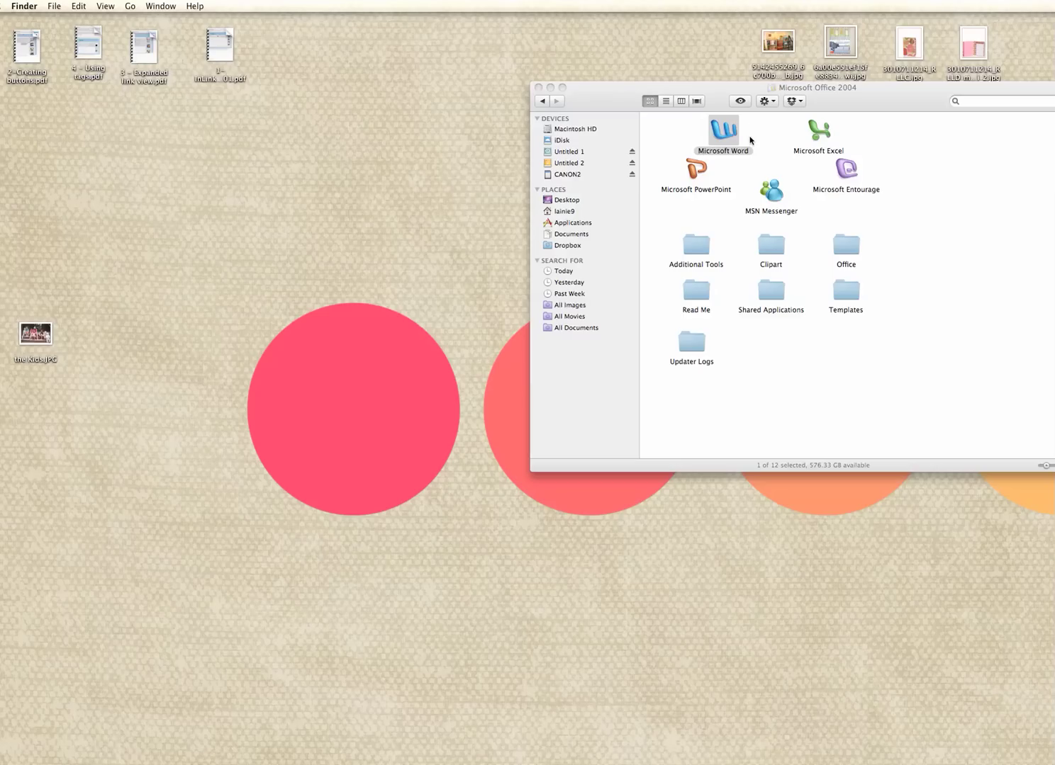
Step: Launch Microsoft Word from the Microsoft Office 2004 folder
{"action": "double_click", "coordinate": [723, 135]}
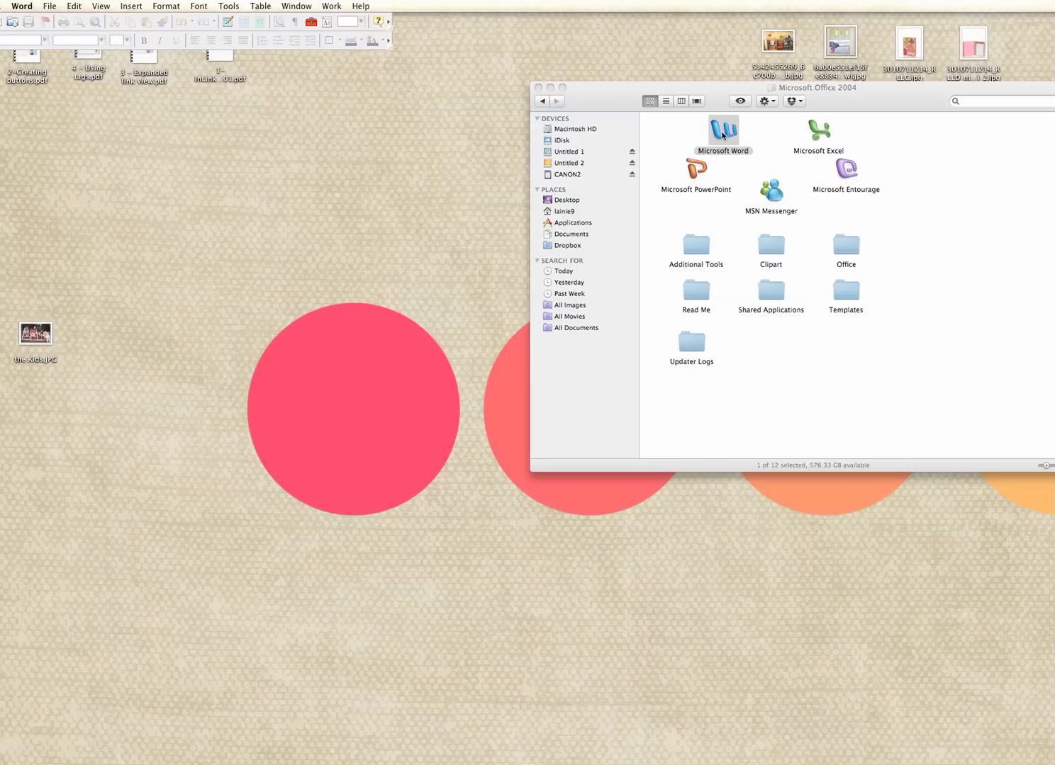
Step: Create a new blank document, shift its window right, and pick Insert > Text Box
{"action": "left_click", "coordinate": [21, 6]}
{"action": "left_click", "coordinate": [47, 7]}
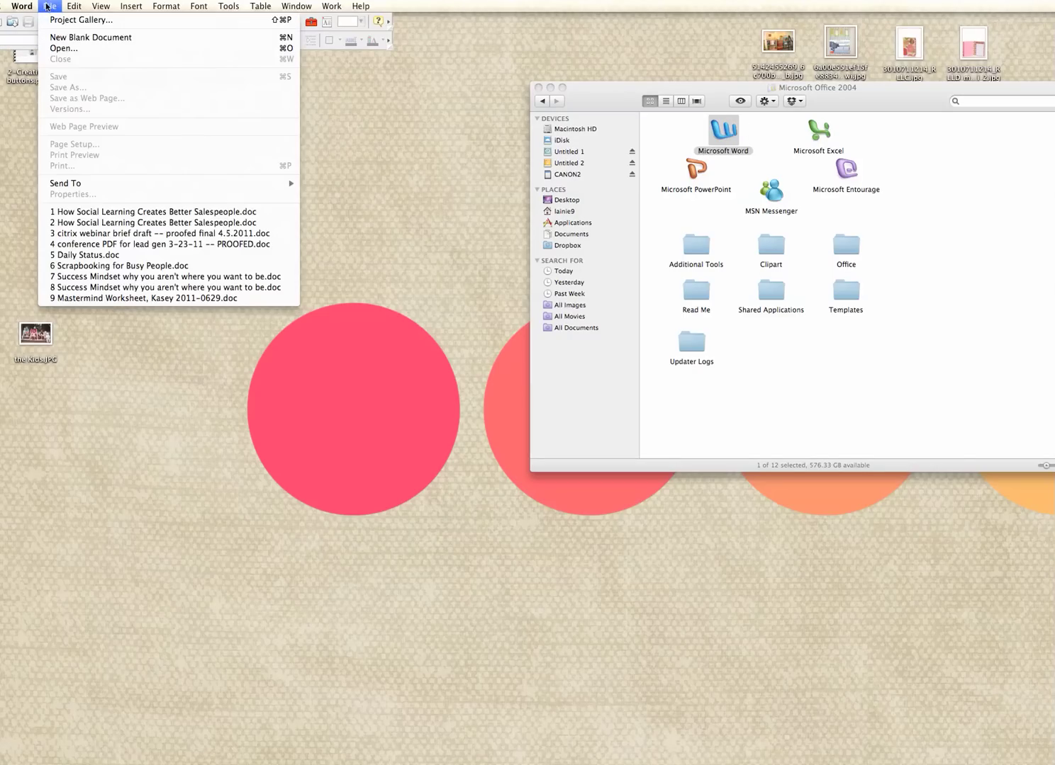
{"action": "left_click", "coordinate": [69, 37]}
{"action": "left_click_drag", "start_coordinate": [536, 62], "coordinate": [811, 56]}
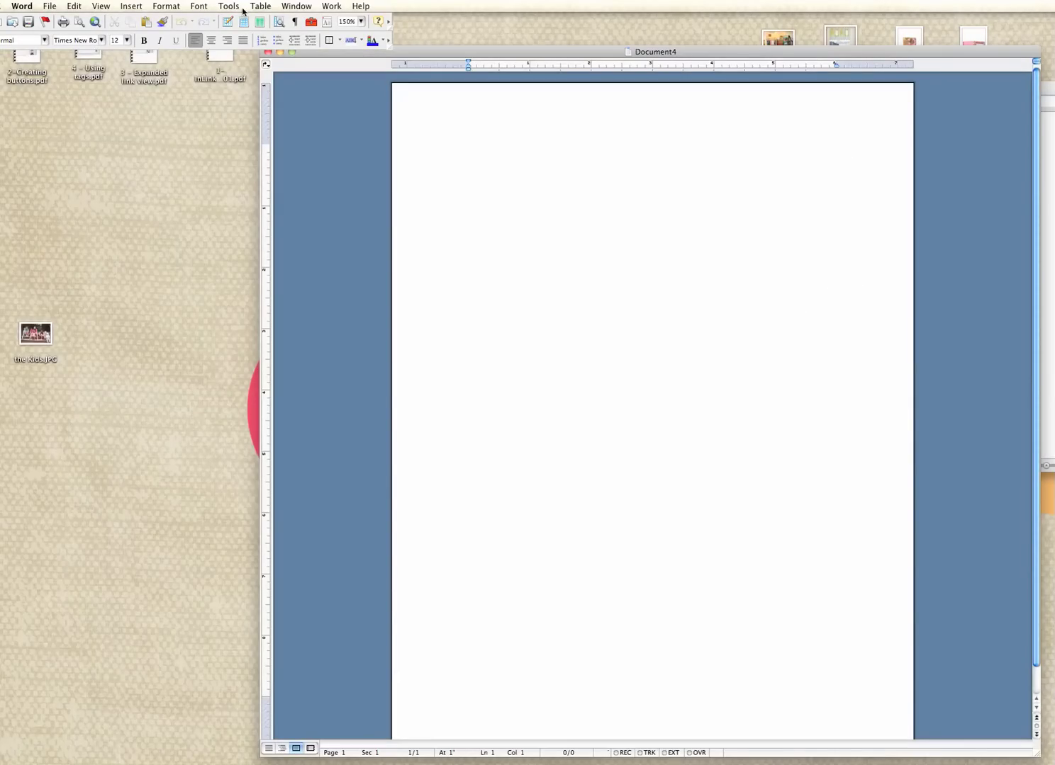
{"action": "left_click", "coordinate": [131, 7]}
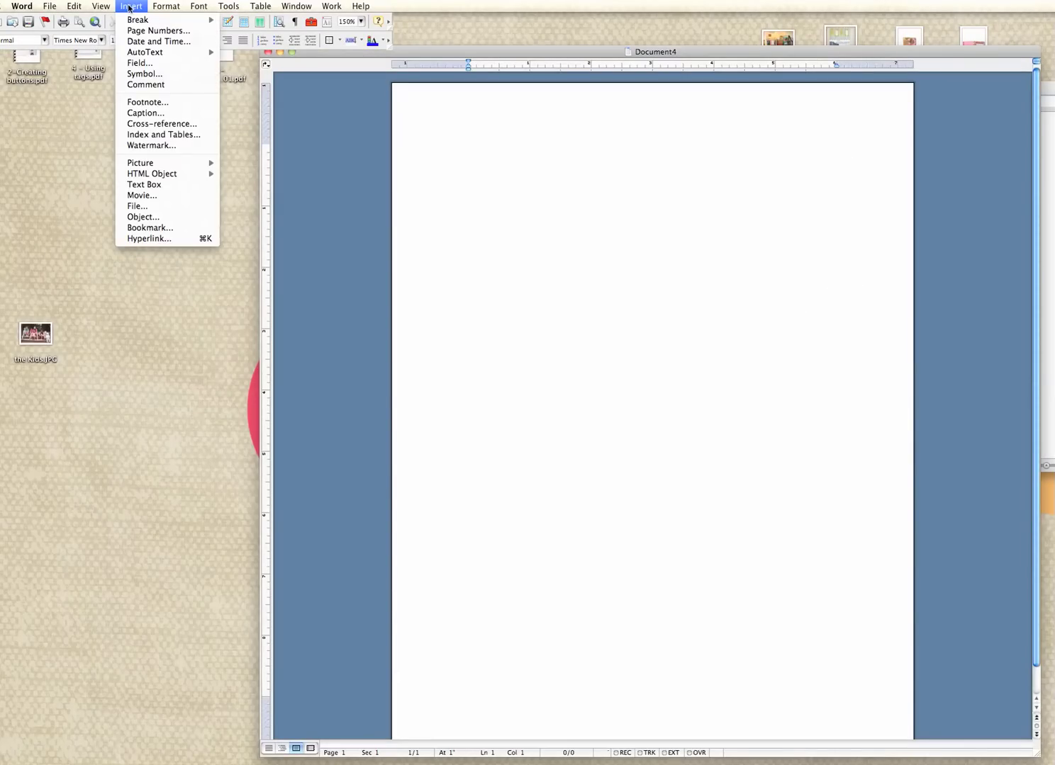
{"action": "left_click", "coordinate": [160, 186]}
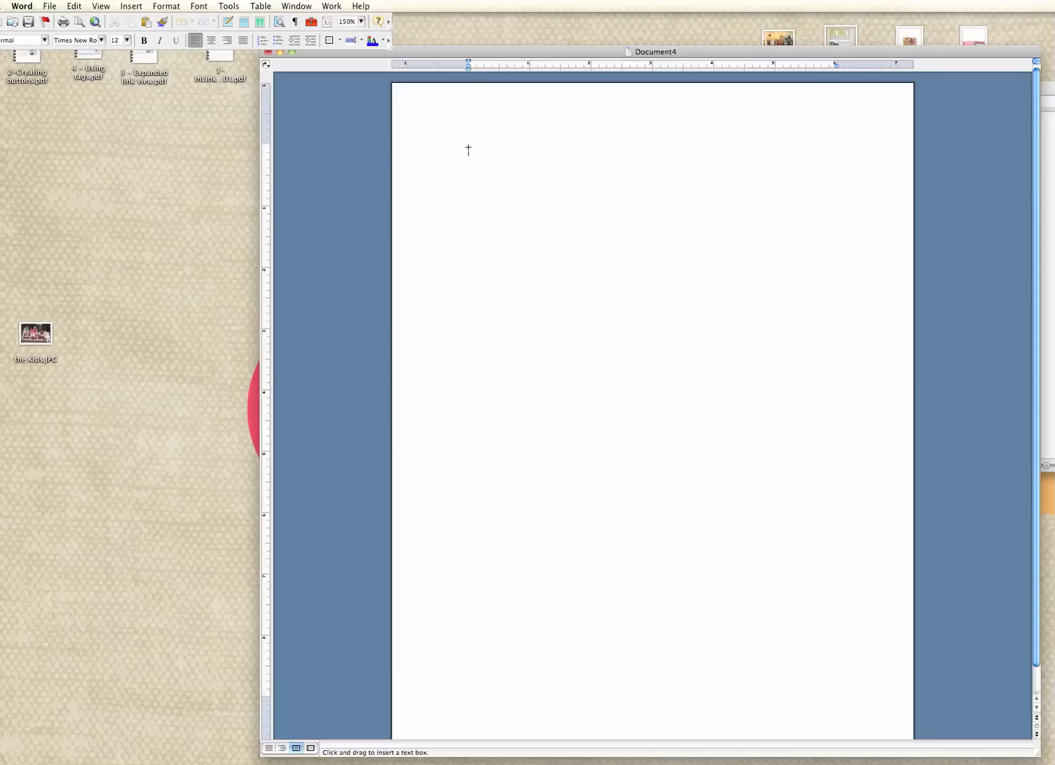
Step: Draw a text box near the page top containing 'lalkkakkdkdkdkkdd ekkekekekek'
{"action": "mouse_move", "coordinate": [468, 147]}
{"action": "left_mouse_down"}
{"action": "mouse_move", "coordinate": [525, 174]}
{"action": "mouse_move", "coordinate": [717, 189]}
{"action": "mouse_move", "coordinate": [716, 337]}
{"action": "left_mouse_up"}
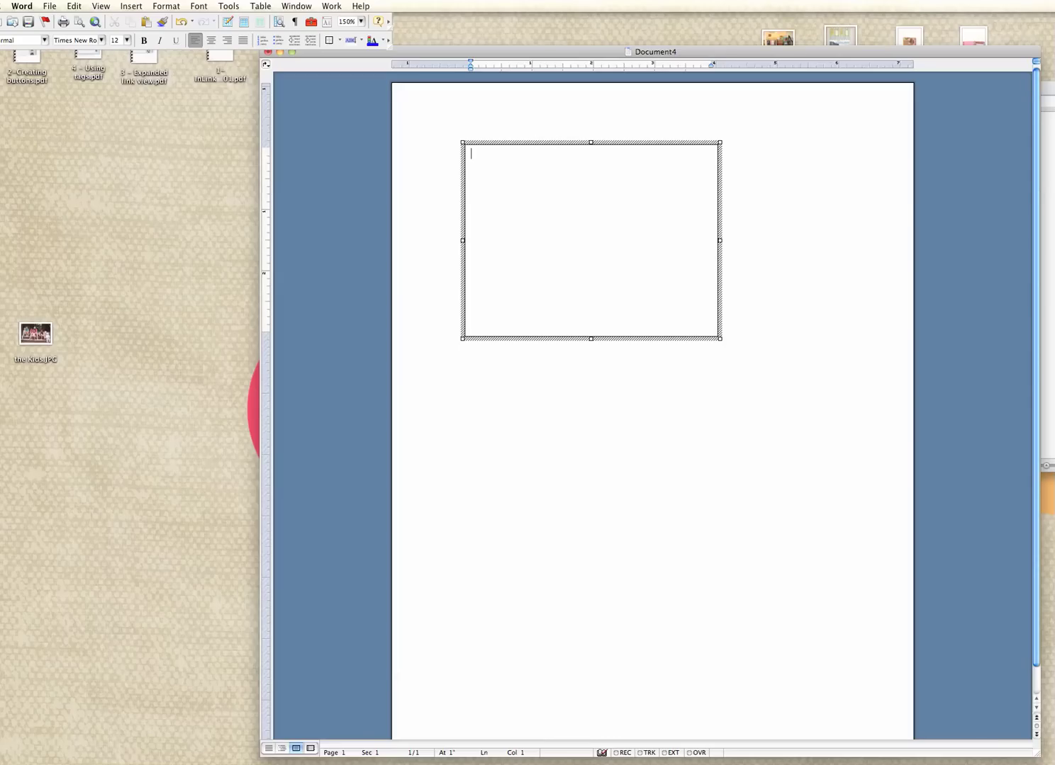
{"action": "type", "text": "lalkkakkdkdkdkkdd ekkekekekek"}
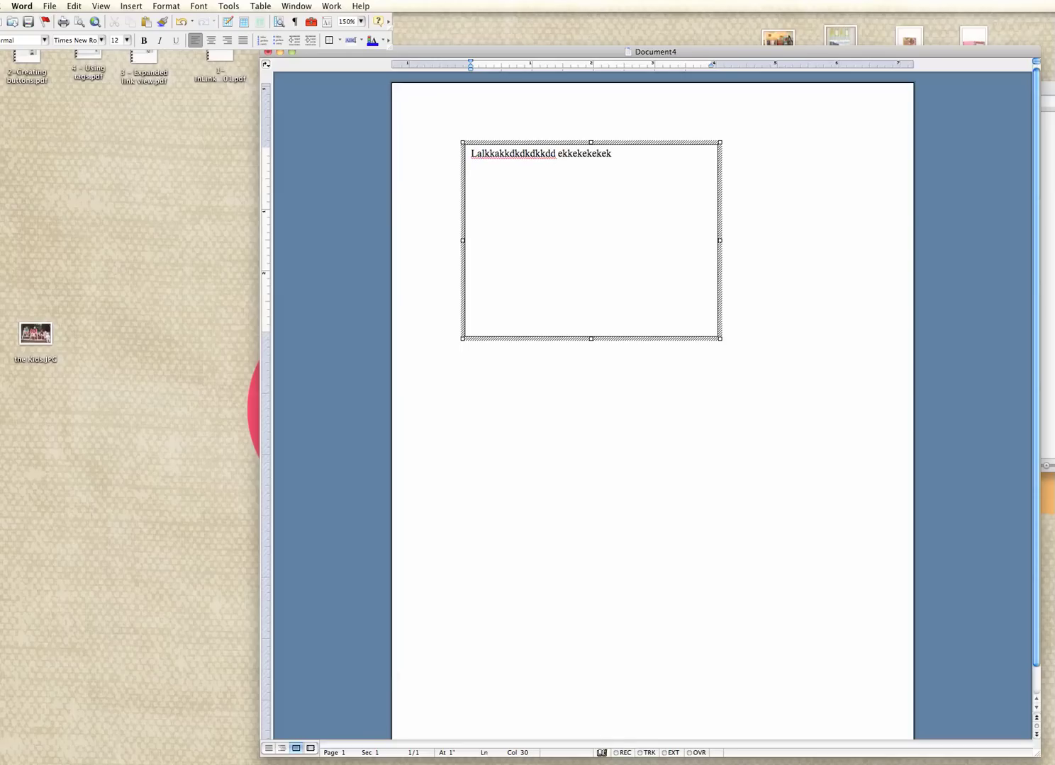
{"action": "key", "text": "super+a"}
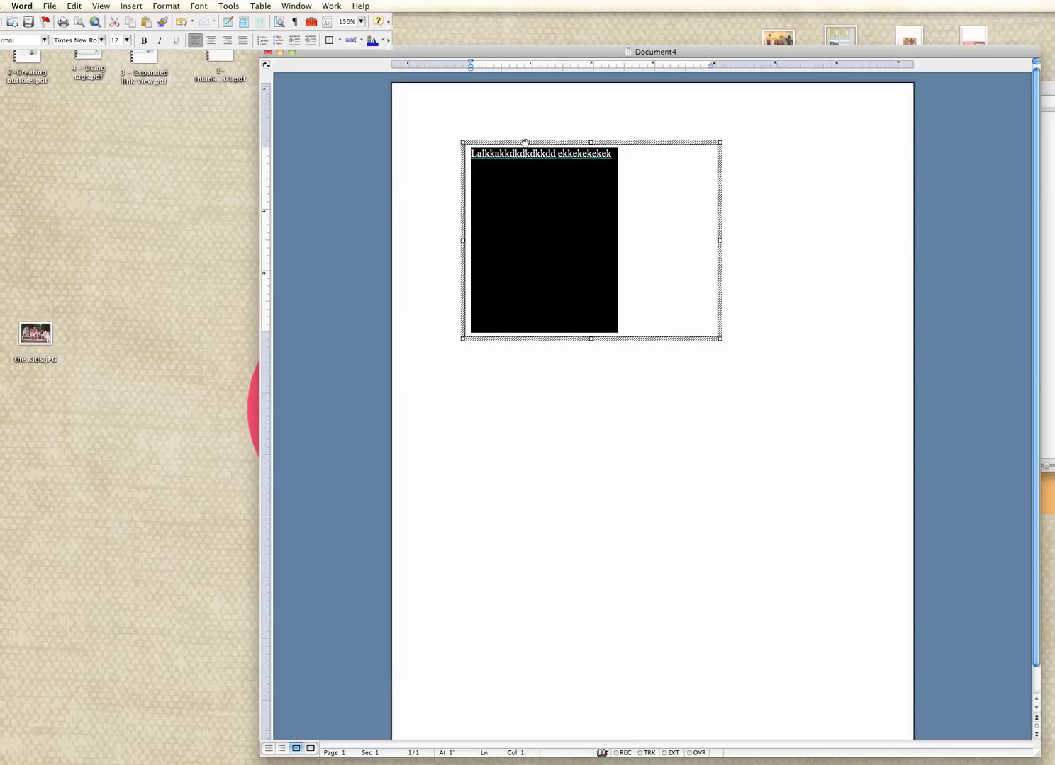
{"action": "left_click", "coordinate": [654, 181]}
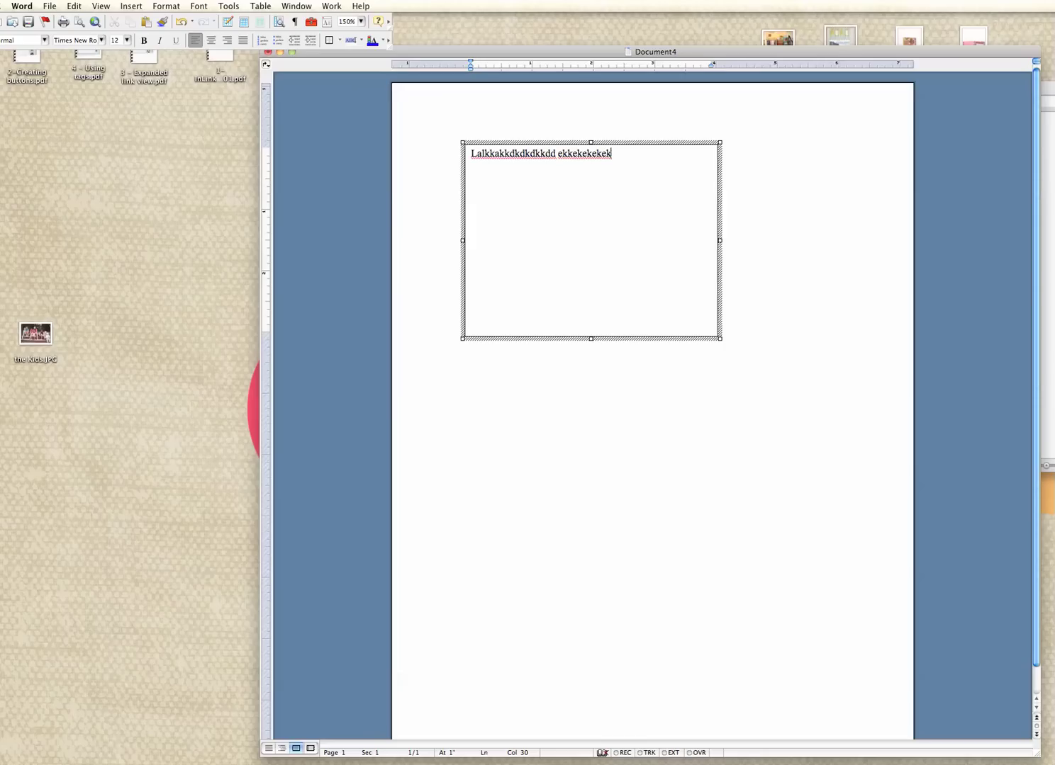
Step: Open Format Text Box on the Colors and Lines tab, leaving the fill unchanged
{"action": "double_click", "coordinate": [551, 144]}
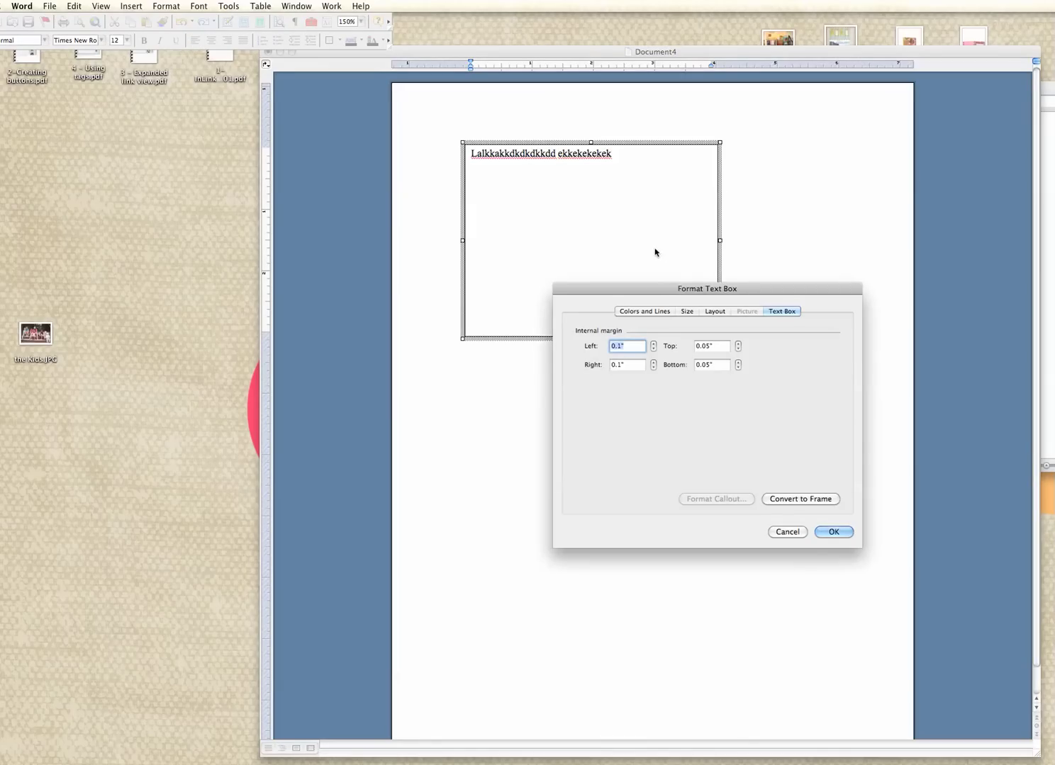
{"action": "left_click_drag", "start_coordinate": [654, 290], "coordinate": [559, 138]}
{"action": "left_click", "coordinate": [555, 160]}
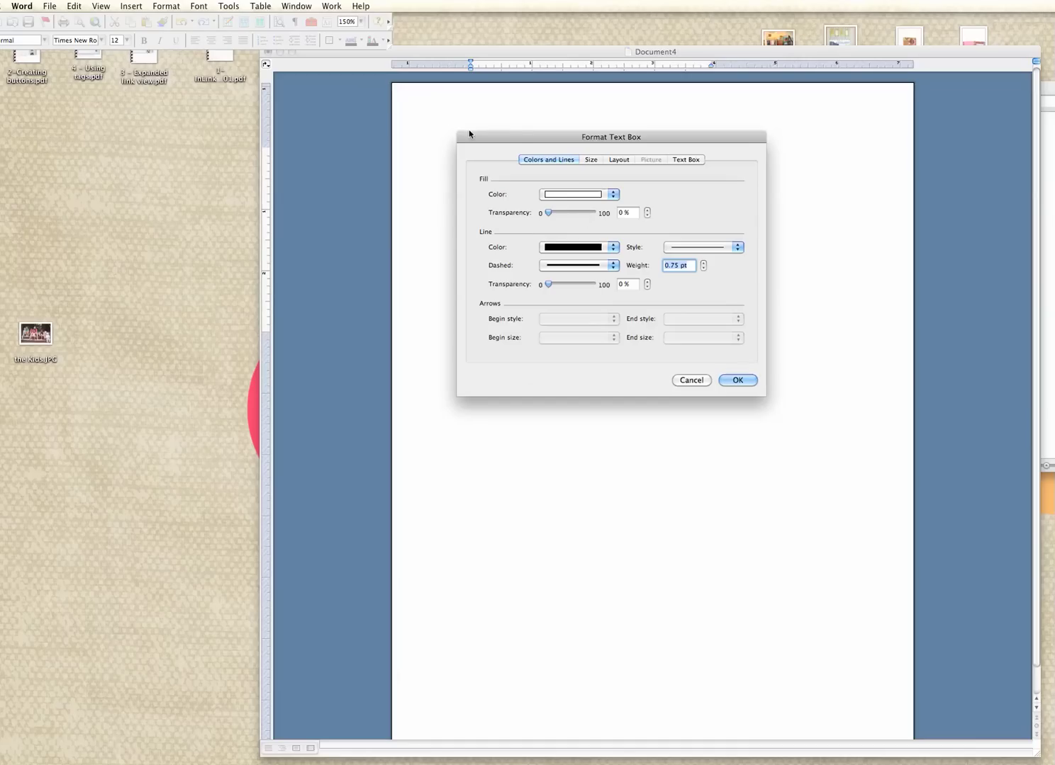
{"action": "left_click_drag", "start_coordinate": [469, 134], "coordinate": [530, 168]}
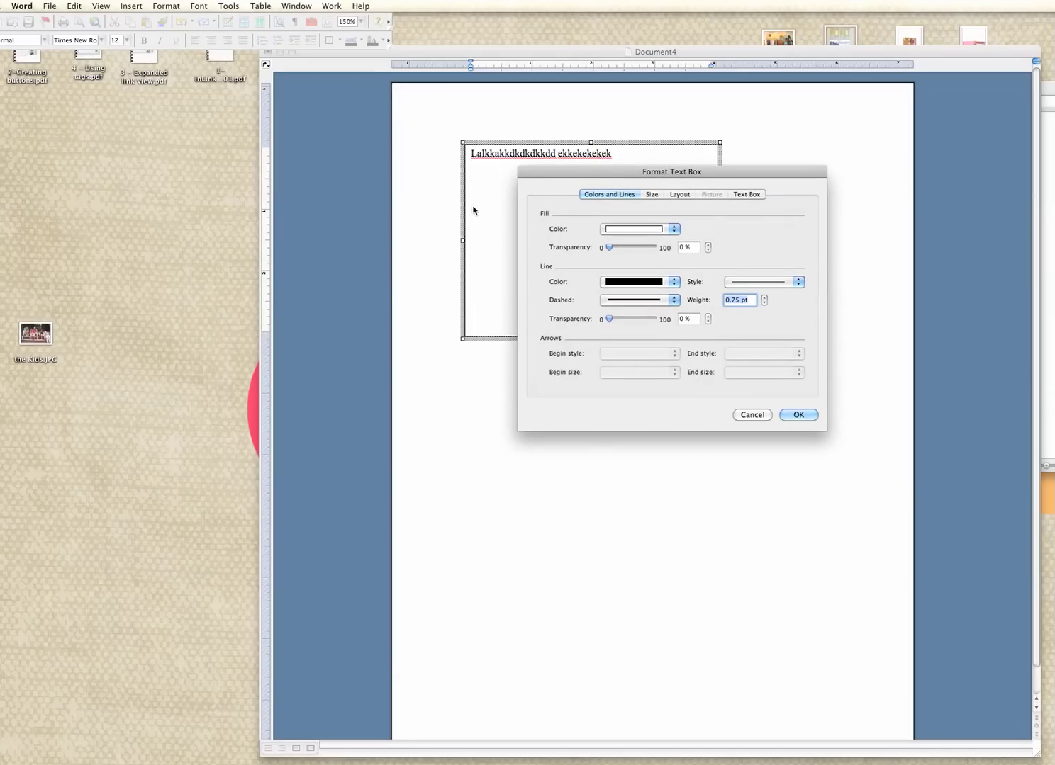
{"action": "left_click", "coordinate": [638, 229]}
{"action": "left_click", "coordinate": [638, 229]}
Step: Make the border line light grey, keeping it solid at 3/4 pt
{"action": "left_click", "coordinate": [671, 299]}
{"action": "left_click", "coordinate": [667, 299]}
{"action": "left_click", "coordinate": [671, 283]}
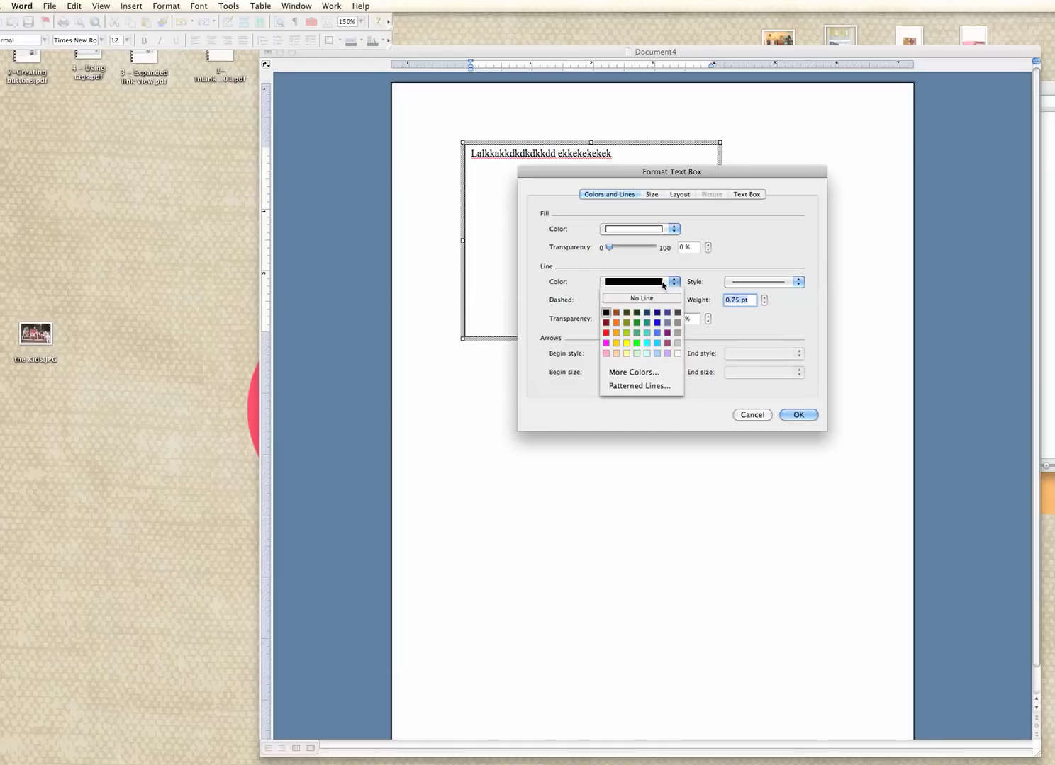
{"action": "left_click", "coordinate": [677, 342]}
{"action": "left_click", "coordinate": [637, 302]}
{"action": "left_click", "coordinate": [628, 313]}
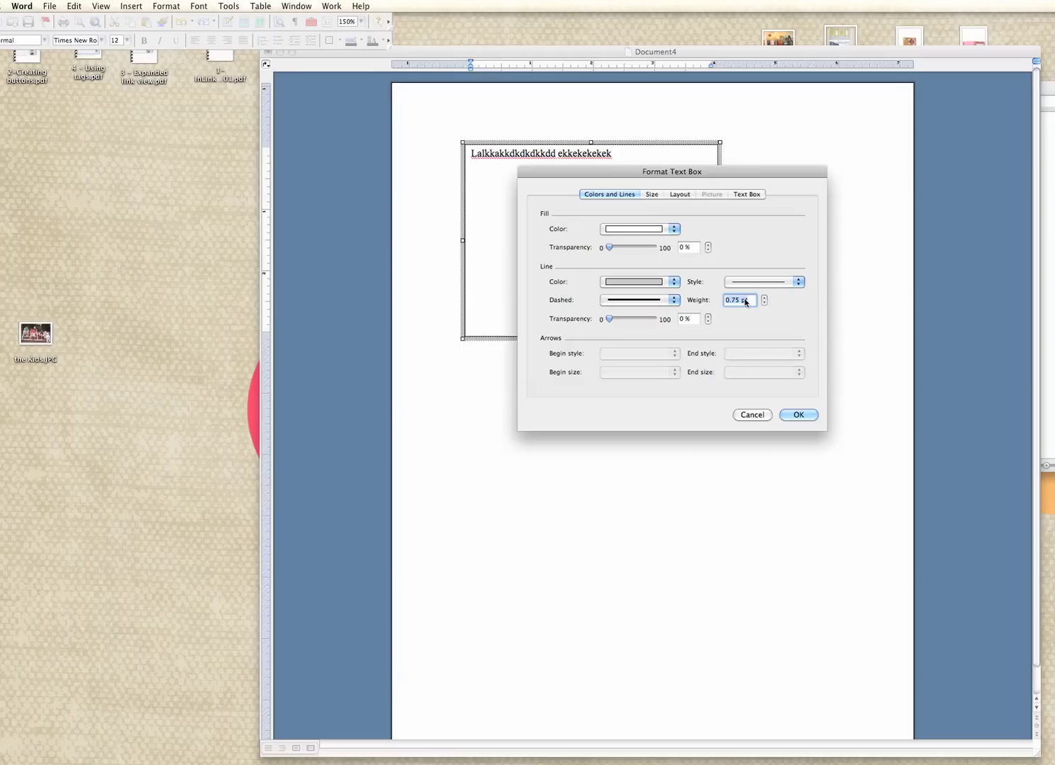
{"action": "left_click", "coordinate": [760, 283]}
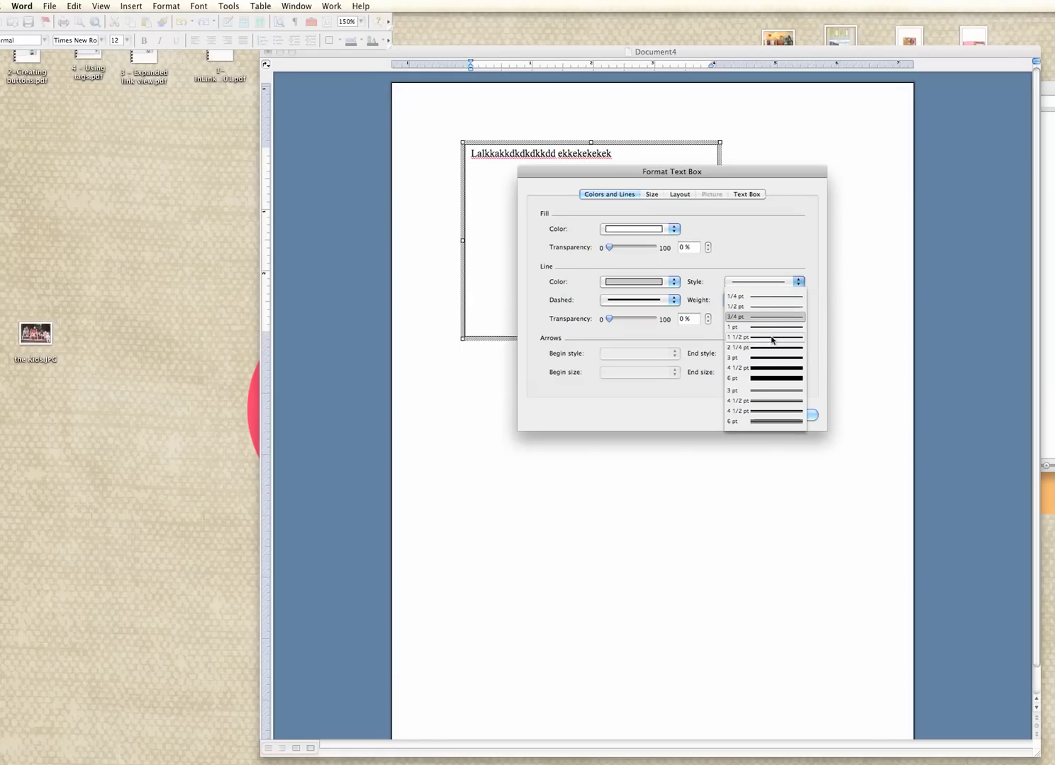
{"action": "left_click", "coordinate": [770, 316]}
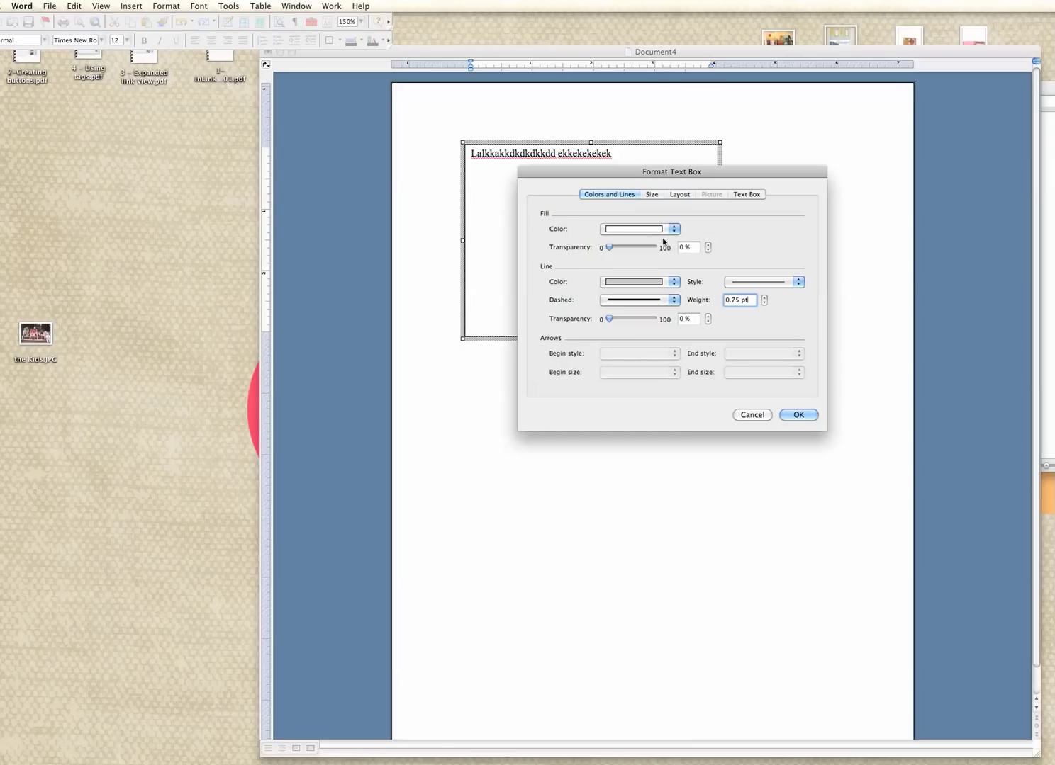
Step: Resize the text box to 3 inches high by 4 inches wide
{"action": "left_click", "coordinate": [657, 196]}
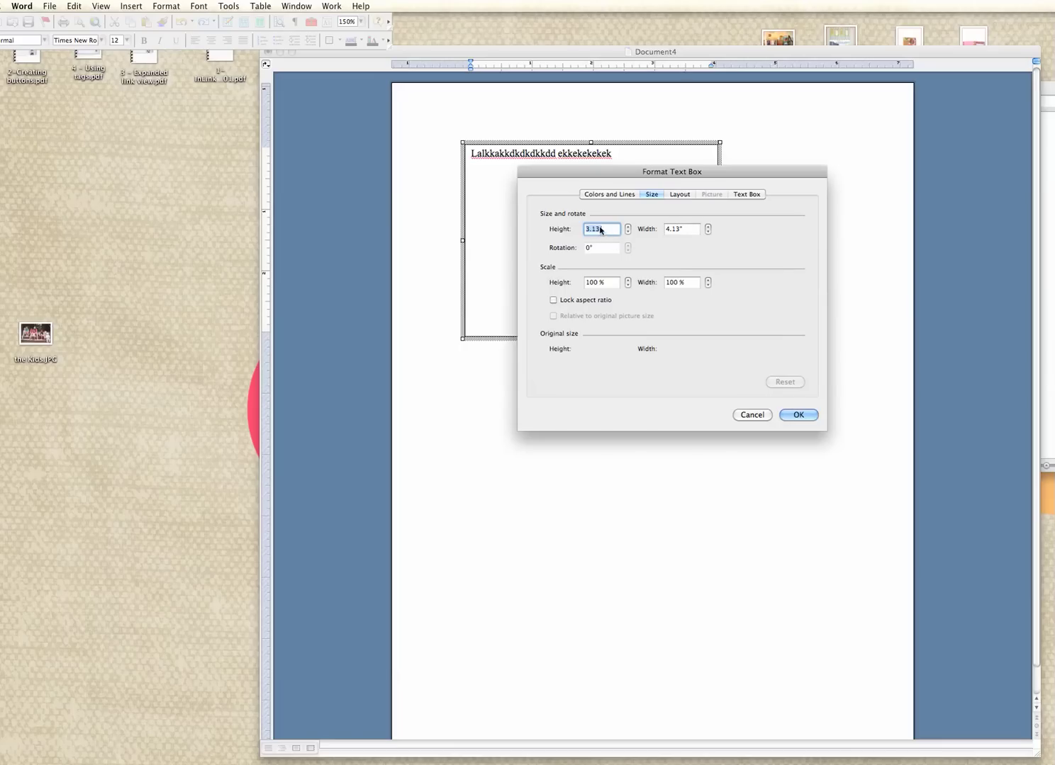
{"action": "left_click", "coordinate": [599, 229]}
{"action": "key", "text": "BackSpace"}
{"action": "key", "text": "BackSpace"}
{"action": "key", "text": "Tab"}
{"action": "key", "text": "BackSpace"}
{"action": "key", "text": "Return"}
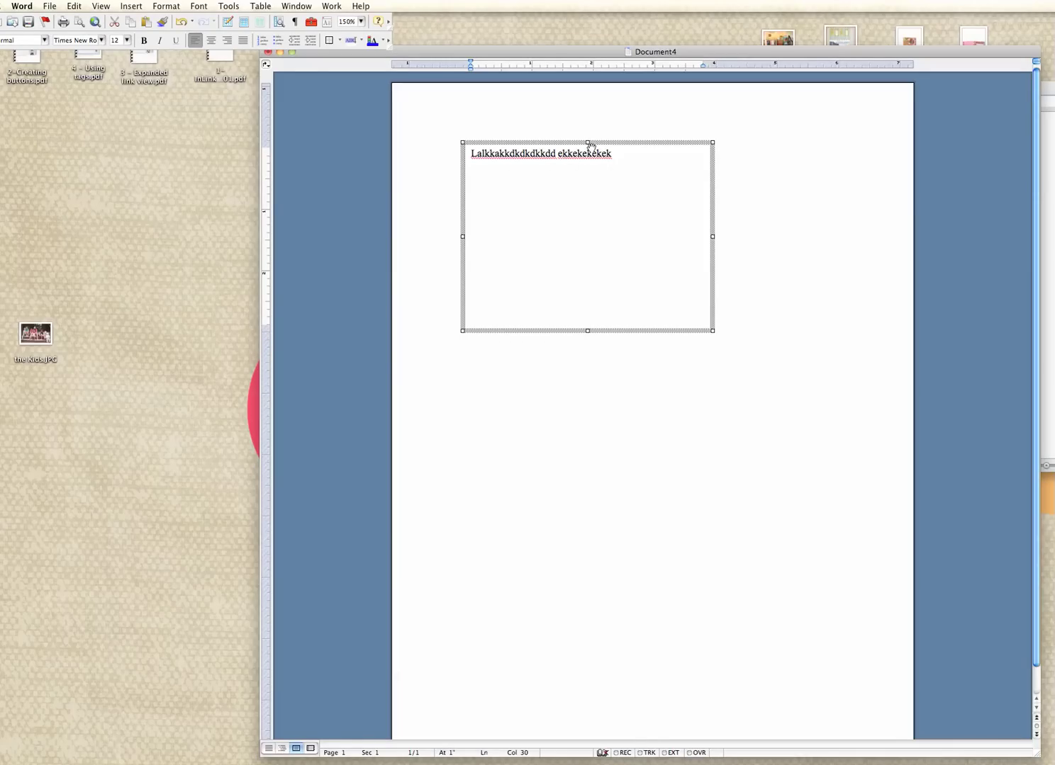
Step: Set the text box's internal top and bottom margins to 0.15 inch
{"action": "double_click", "coordinate": [572, 142]}
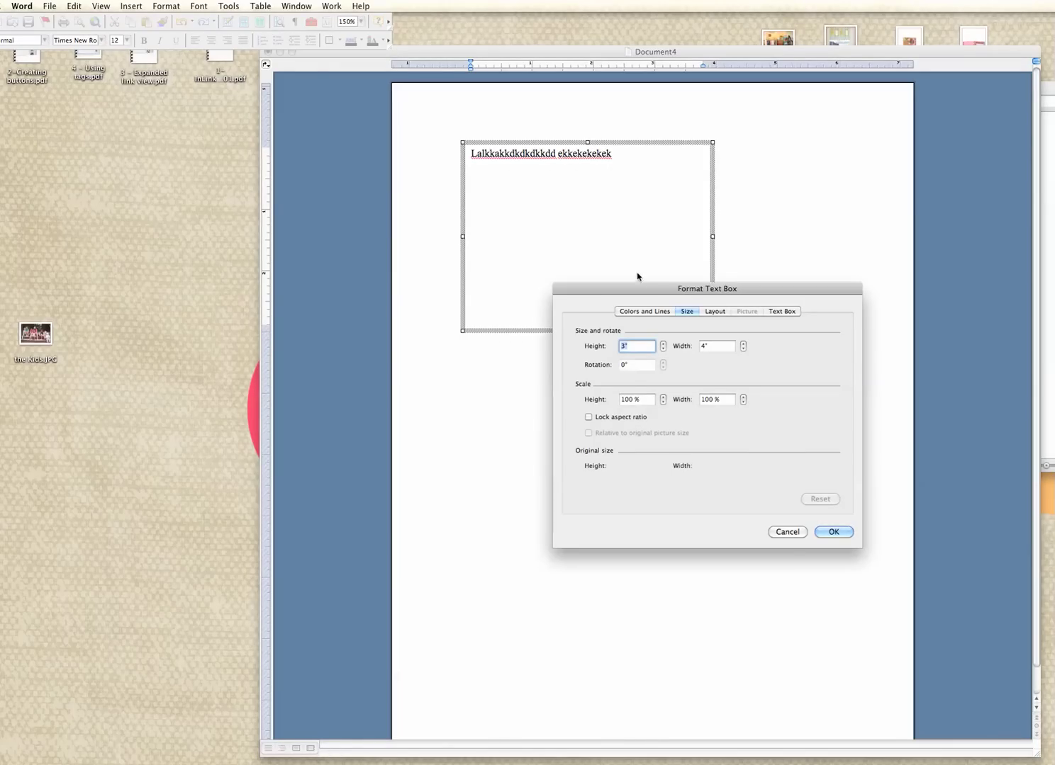
{"action": "left_click_drag", "start_coordinate": [639, 287], "coordinate": [547, 190]}
{"action": "left_click", "coordinate": [621, 215]}
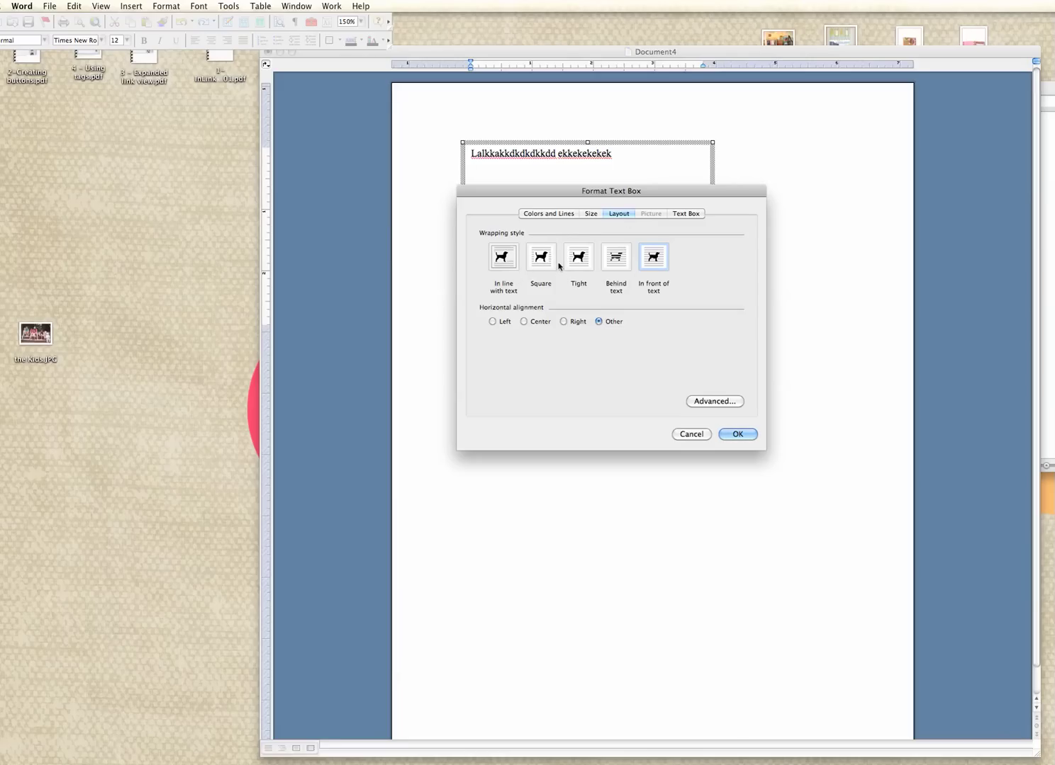
{"action": "left_click", "coordinate": [683, 213]}
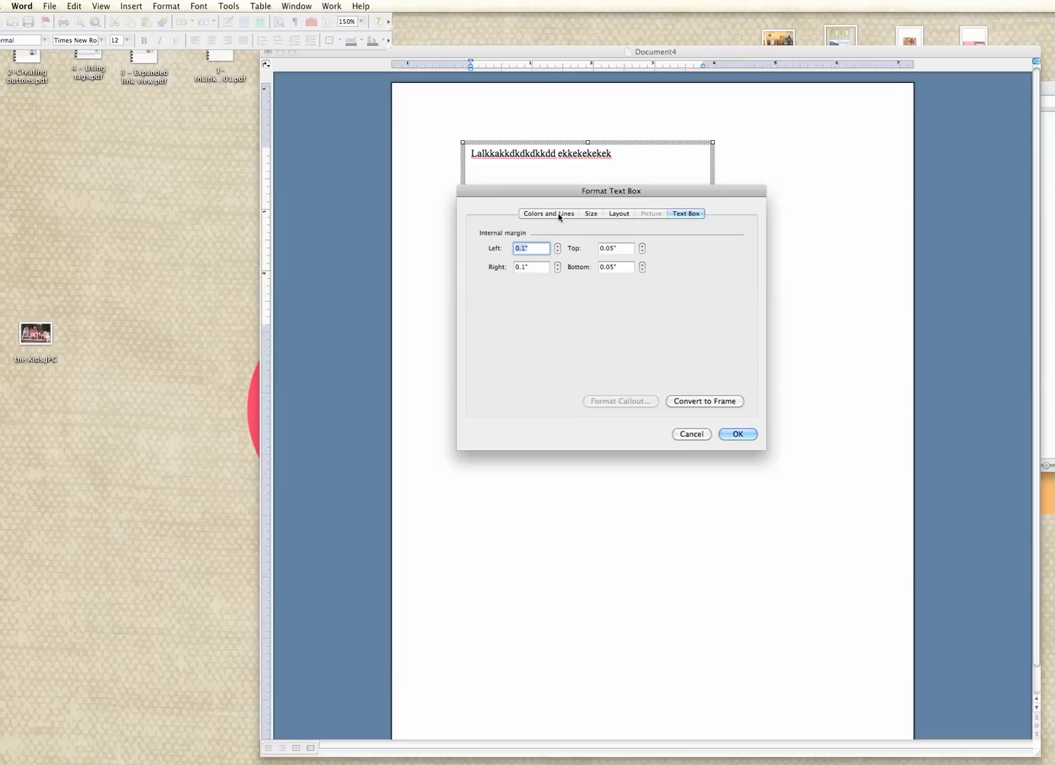
{"action": "left_click_drag", "start_coordinate": [574, 189], "coordinate": [671, 233]}
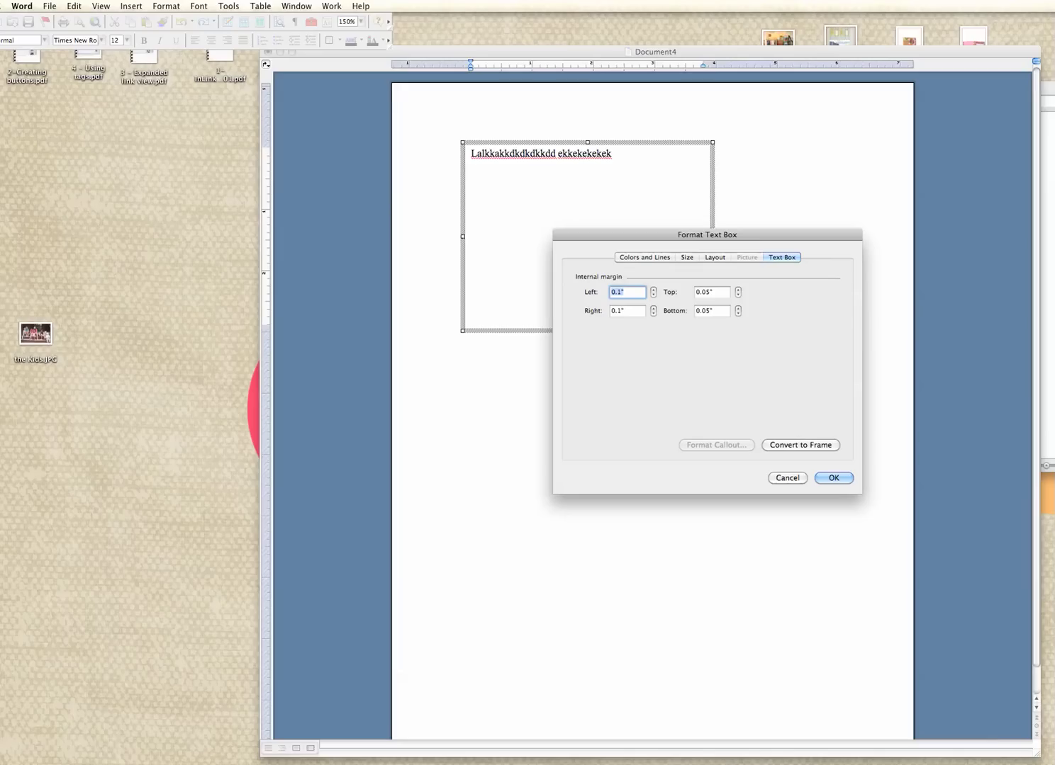
{"action": "left_click", "coordinate": [700, 291]}
{"action": "key", "text": "BackSpace"}
{"action": "key", "text": "BackSpace"}
{"action": "key", "text": "BackSpace"}
{"action": "type", "text": ".15"}
{"action": "left_click", "coordinate": [697, 311]}
{"action": "key", "text": "BackSpace"}
{"action": "type", "text": "15"}
{"action": "left_click", "coordinate": [833, 479]}
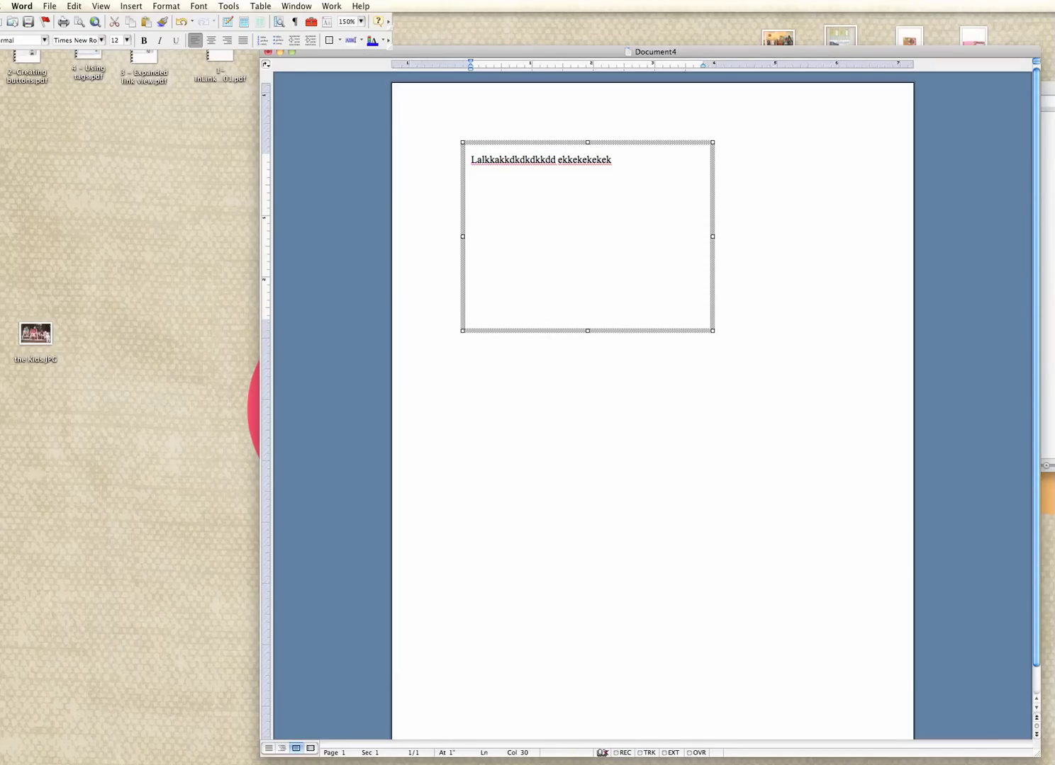
Step: Replace the placeholder with 'Here is my journaling lalalalllaalla'
{"action": "left_click_drag", "start_coordinate": [618, 320], "coordinate": [471, 154]}
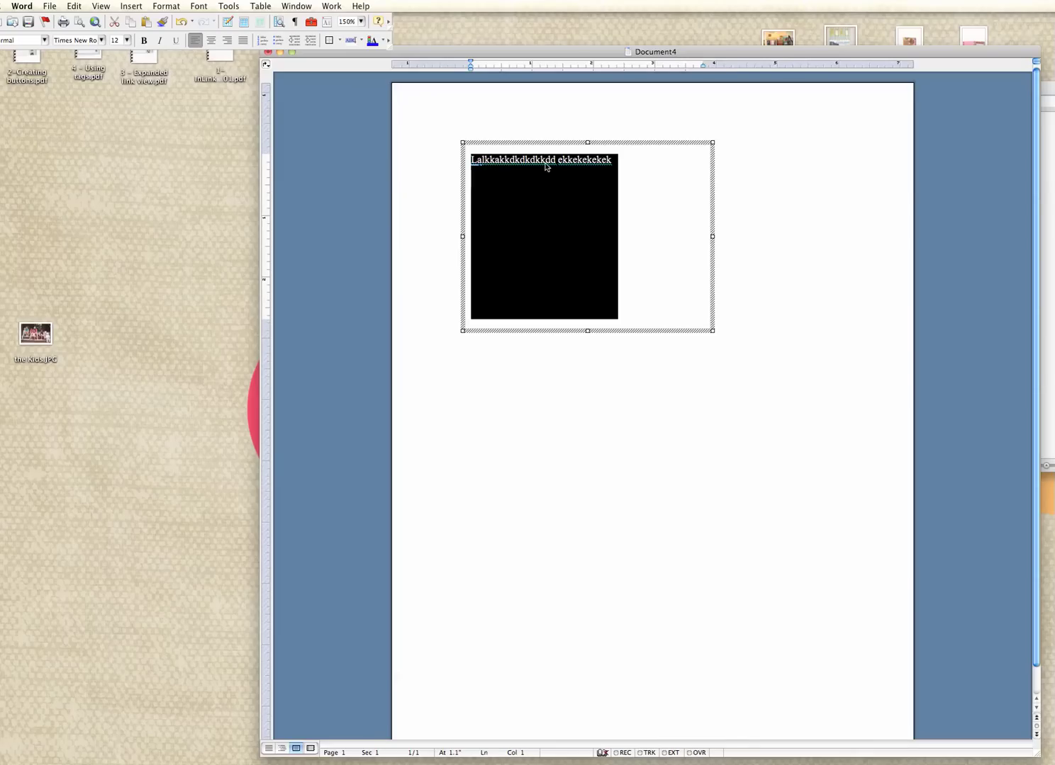
{"action": "type", "text": "Here is my hournal"}
{"action": "key", "text": "BackSpace"}
{"action": "key", "text": "BackSpace"}
{"action": "key", "text": "BackSpace"}
{"action": "key", "text": "BackSpace"}
{"action": "key", "text": "BackSpace"}
{"action": "key", "text": "BackSpace"}
{"action": "key", "text": "BackSpace"}
{"action": "type", "text": "journaling lalalalllaalla"}
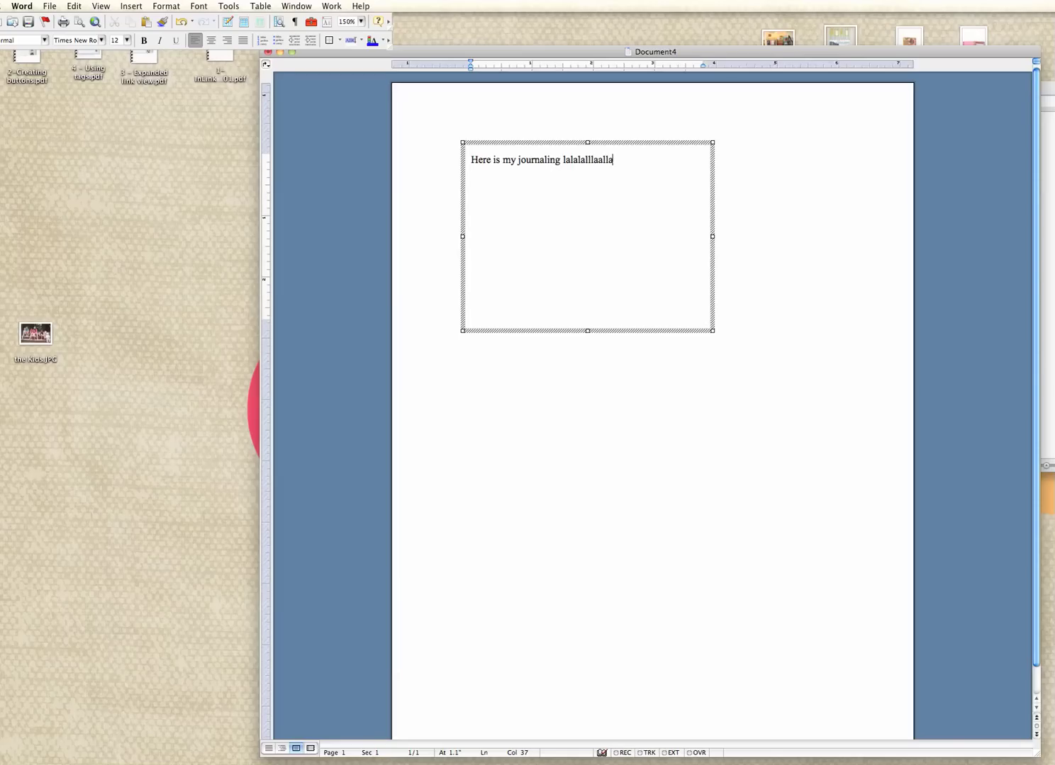
Step: Format the journaling line as 16 pt blue Arial
{"action": "left_click_drag", "start_coordinate": [614, 160], "coordinate": [470, 160]}
{"action": "left_click", "coordinate": [130, 41]}
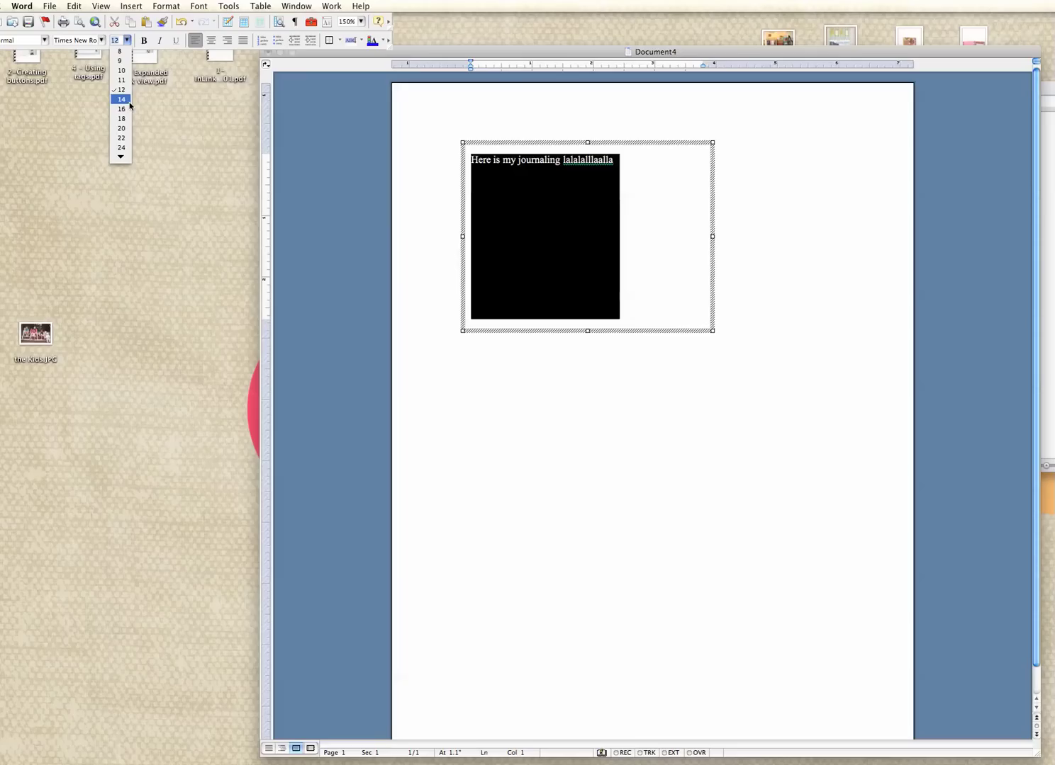
{"action": "left_click", "coordinate": [122, 111]}
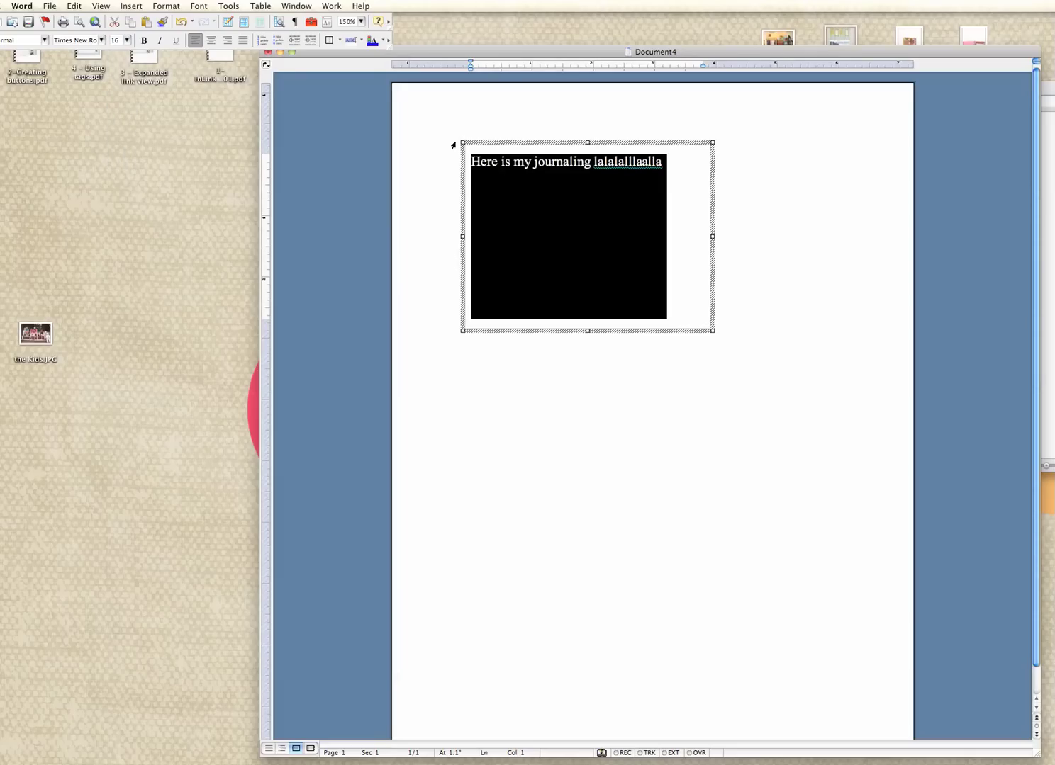
{"action": "left_click", "coordinate": [101, 40]}
{"action": "left_click", "coordinate": [68, 52]}
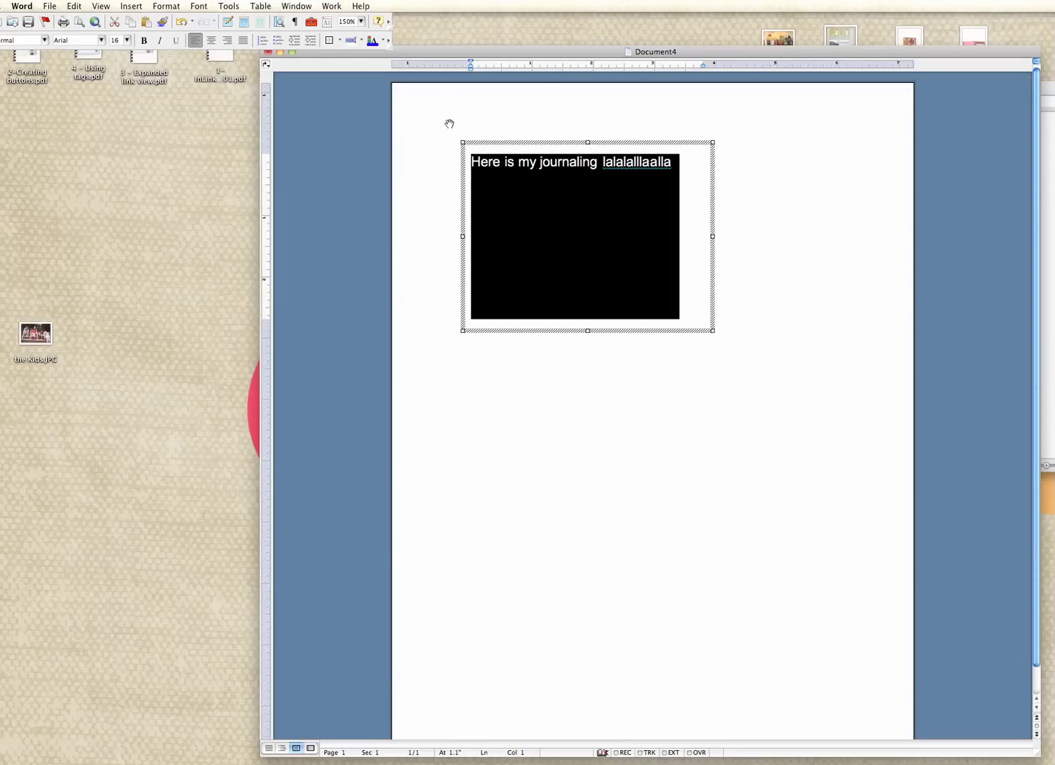
{"action": "left_click", "coordinate": [374, 41]}
{"action": "left_click", "coordinate": [557, 163]}
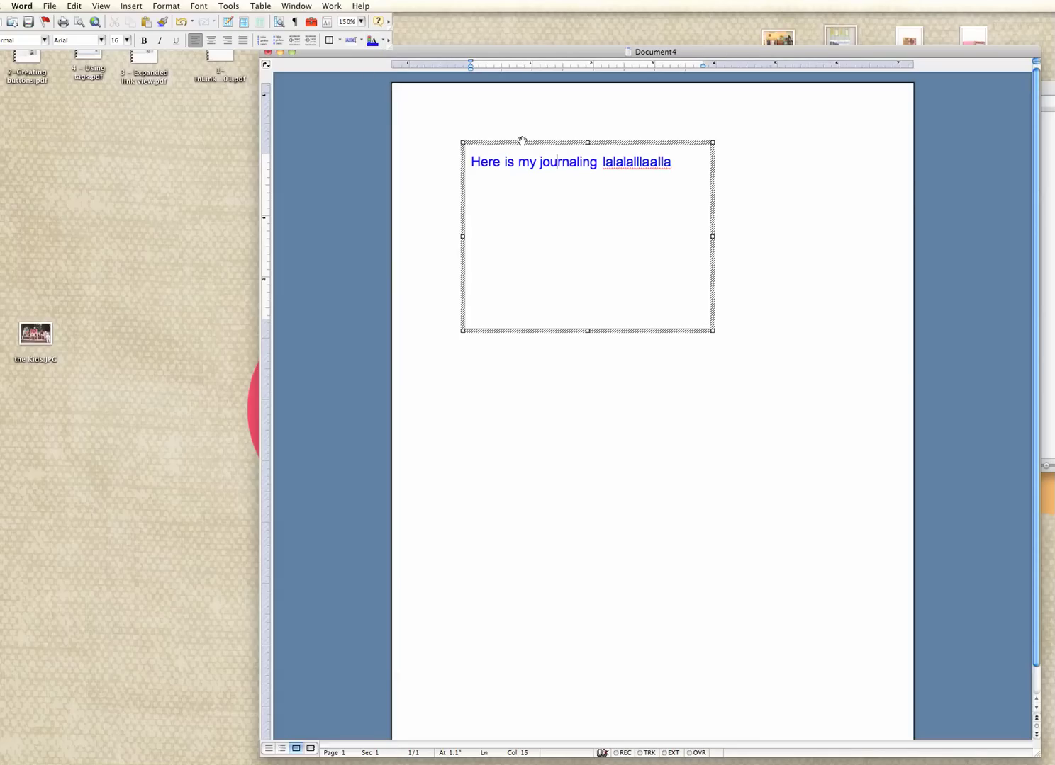
{"action": "left_click", "coordinate": [513, 117]}
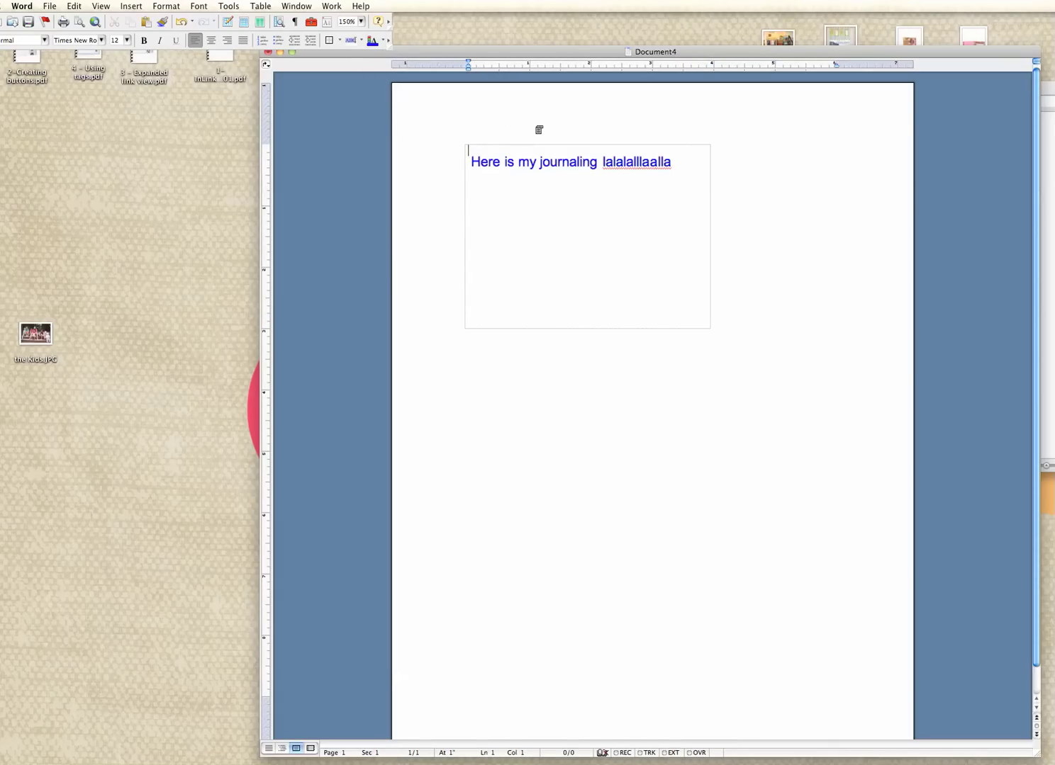